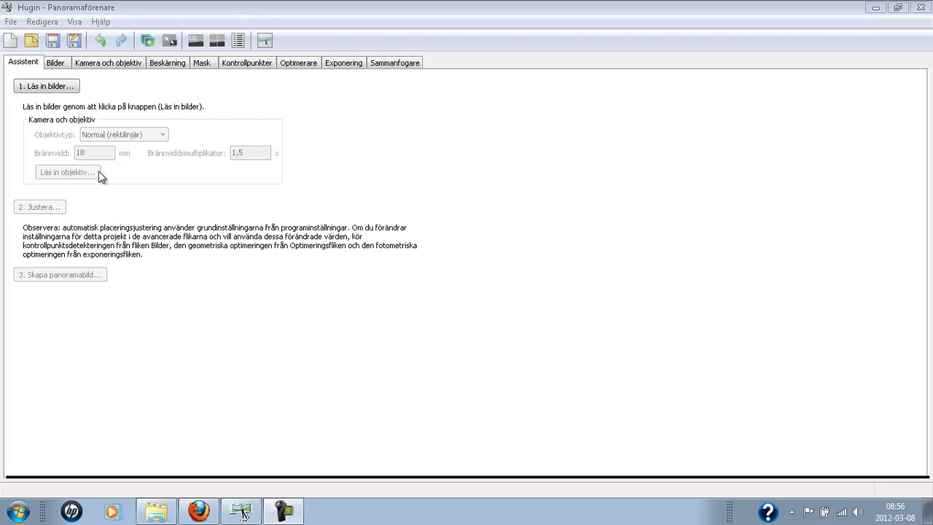
Select photos _DSC0554–_DSC0617 in the PANORAMA 360 JPG folder to add to the project.
click(47, 86)
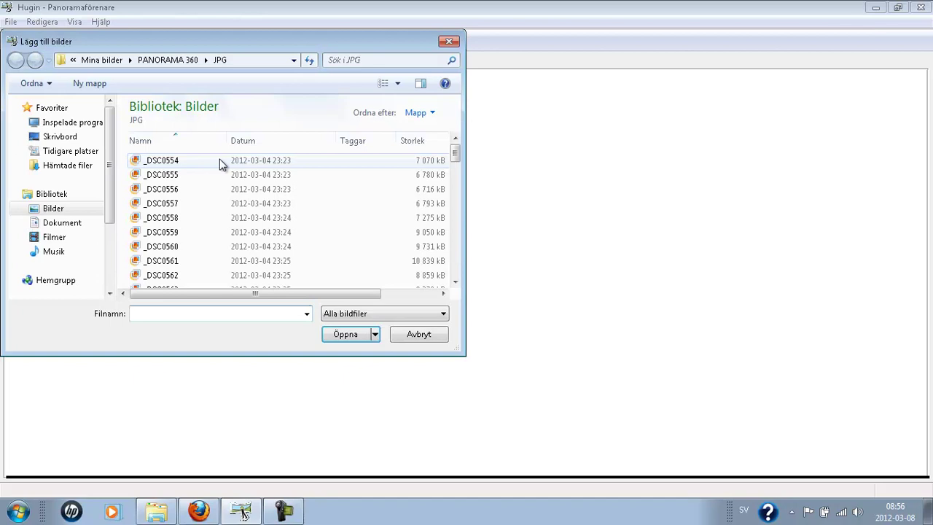
drag(220, 160, 134, 375)
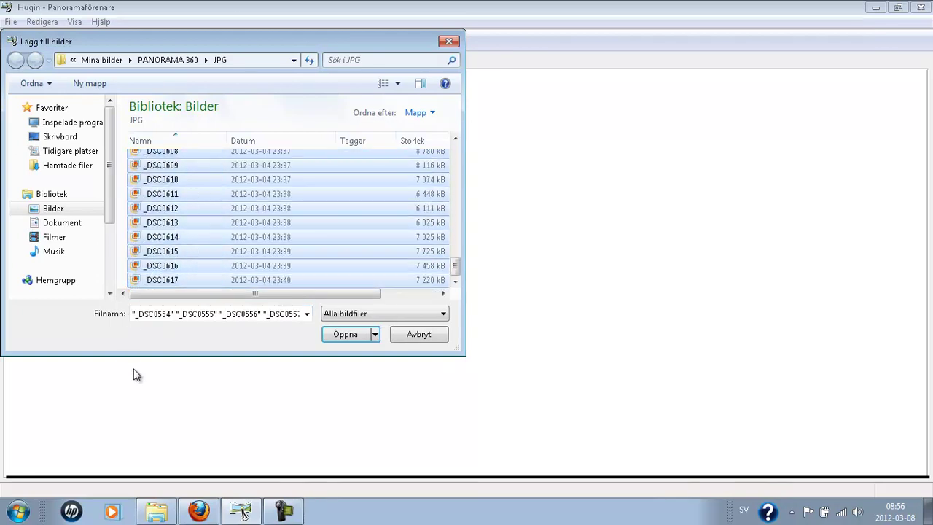
Load the selected photos with lens focal length 18 and crop factor 1,5.
click(345, 338)
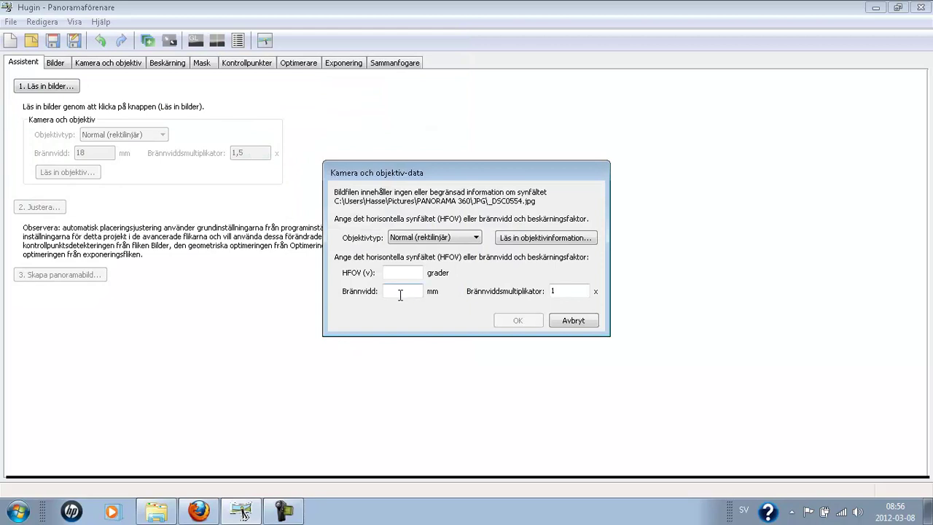
drag(397, 179, 455, 128)
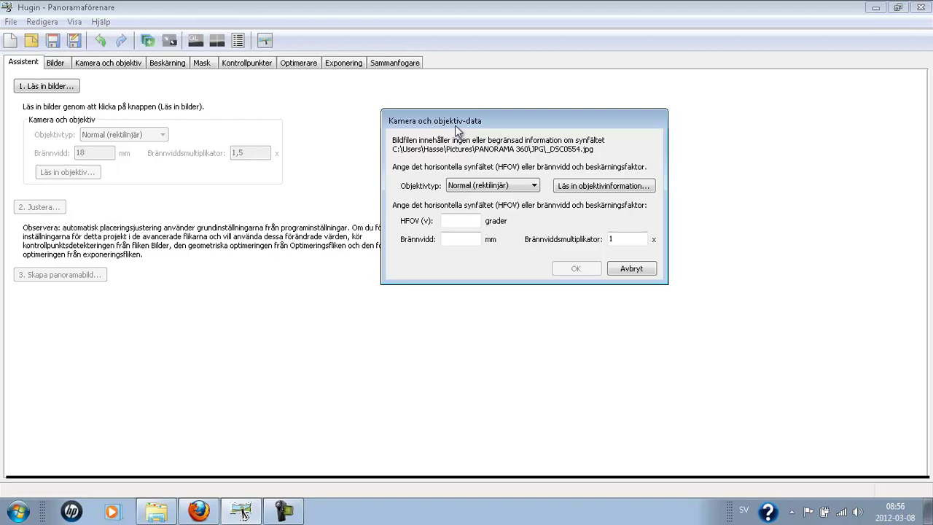
click(472, 240)
text(18)
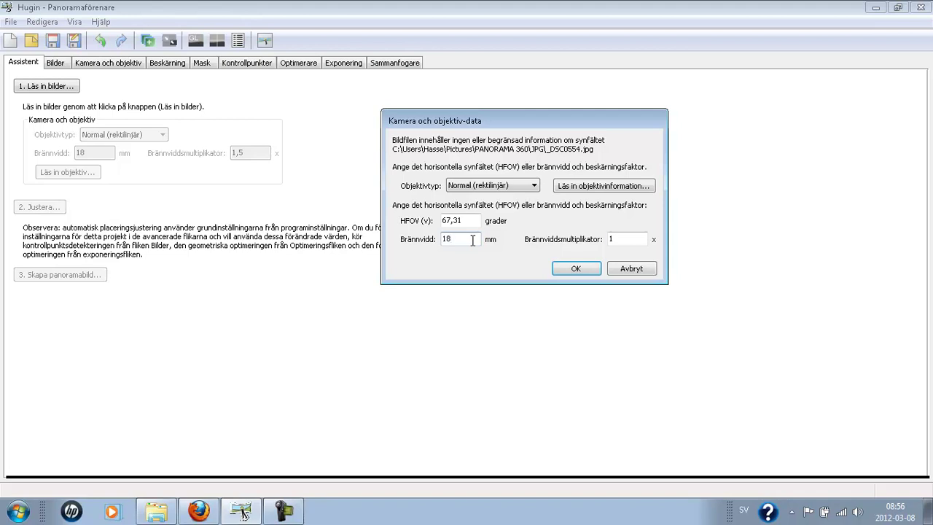
key(Tab)
text(,5)
click(578, 269)
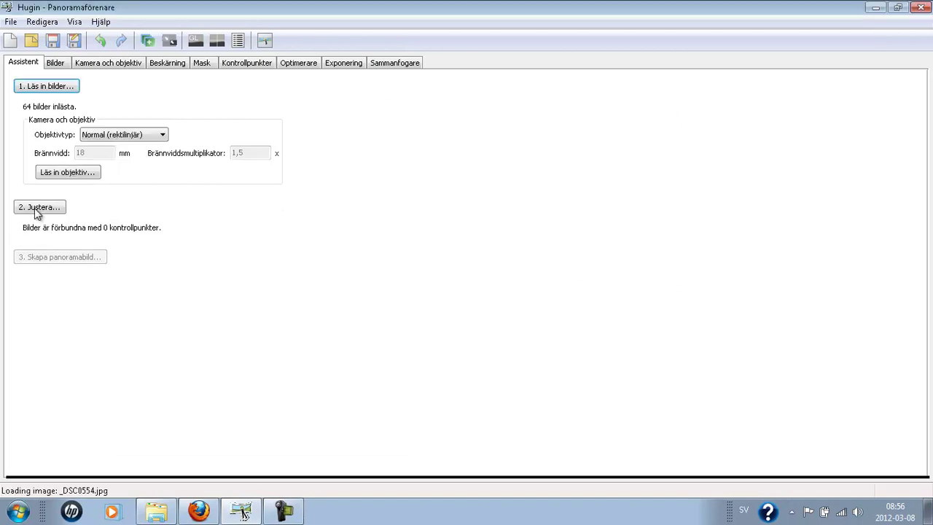
Run automatic control-point alignment on the 64 photos, keeping the progress window in view.
click(35, 208)
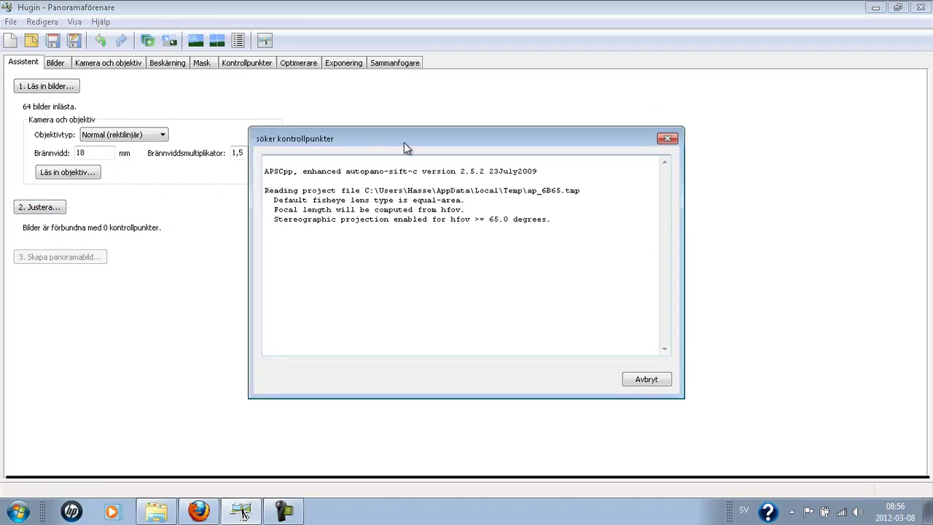
drag(409, 141, 408, 95)
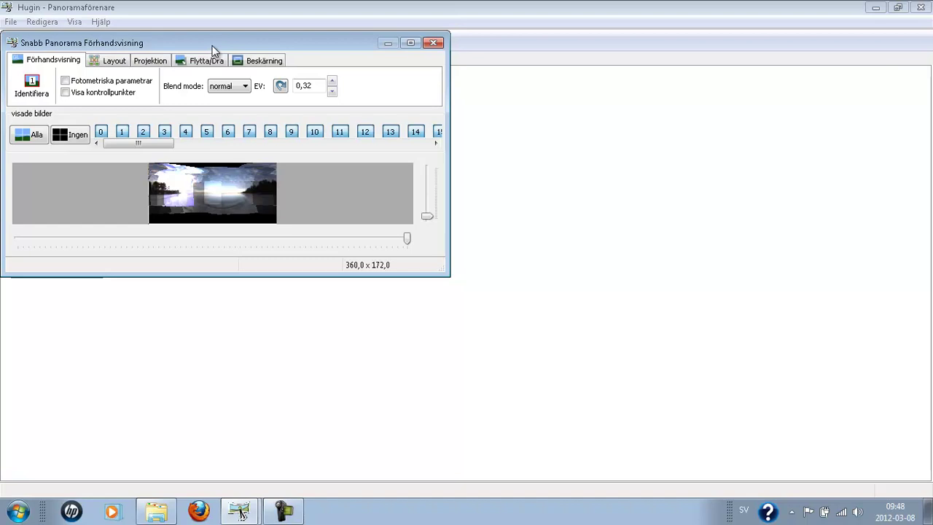
Center the fast panorama preview window and maximise it to full screen.
drag(213, 51, 406, 80)
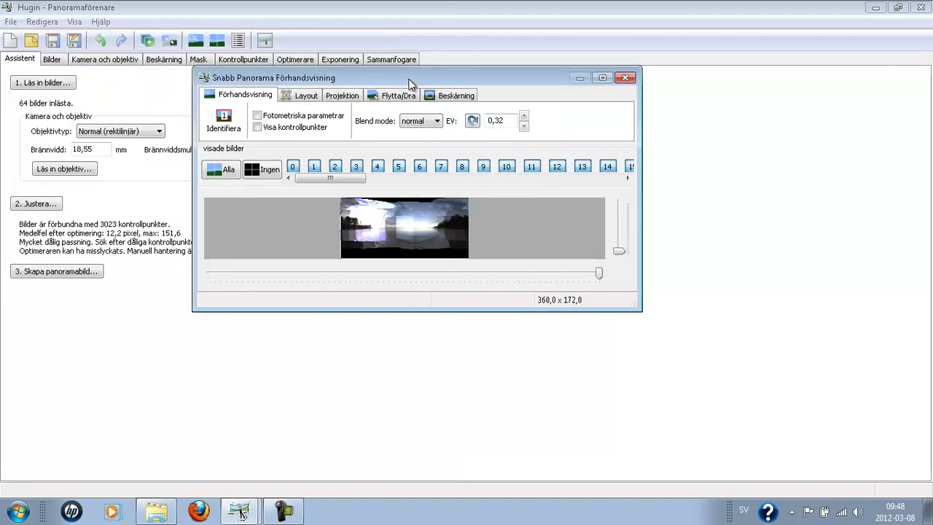
double_click(409, 82)
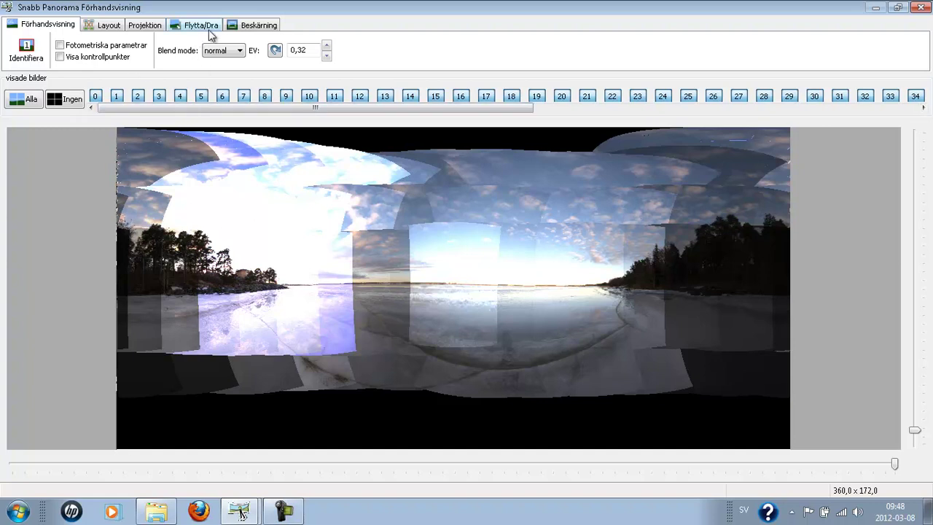
Auto-crop the panorama to 0/562/14860/5739, check the preview, then go to the stitcher settings.
click(253, 27)
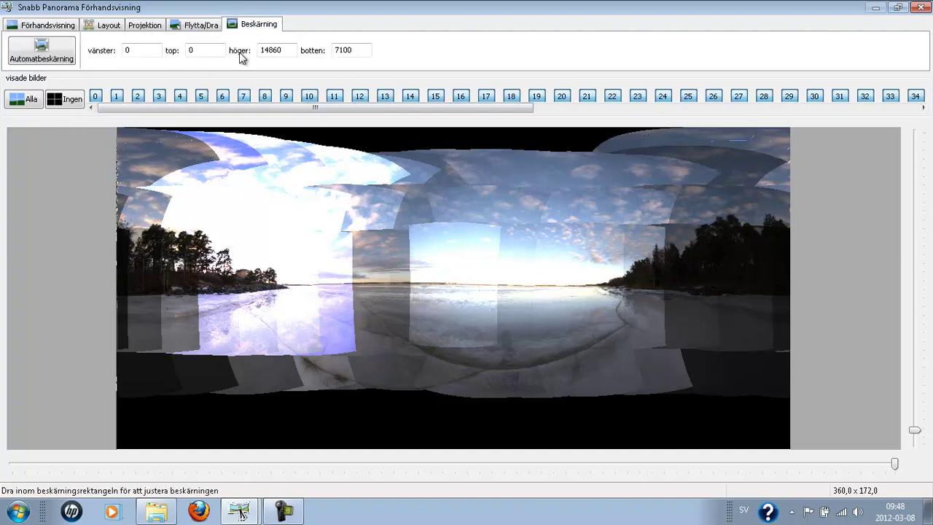
click(23, 56)
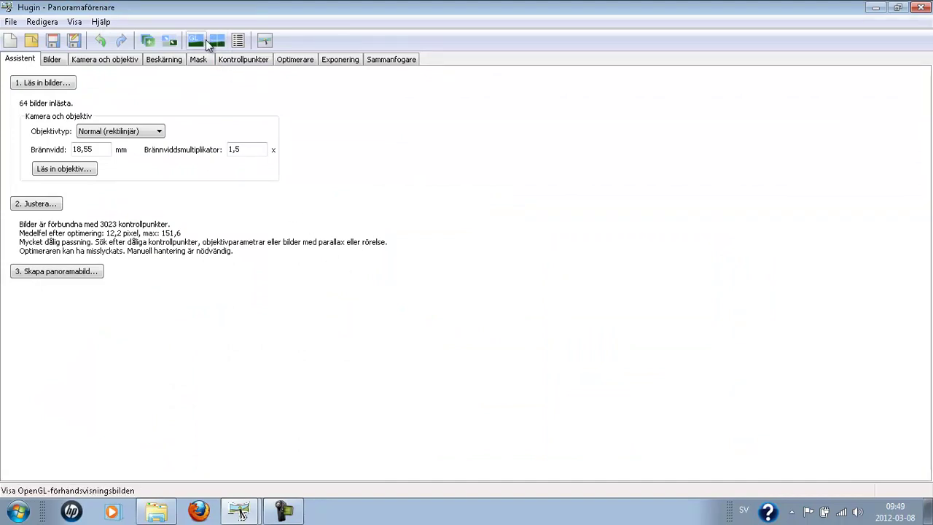
click(196, 40)
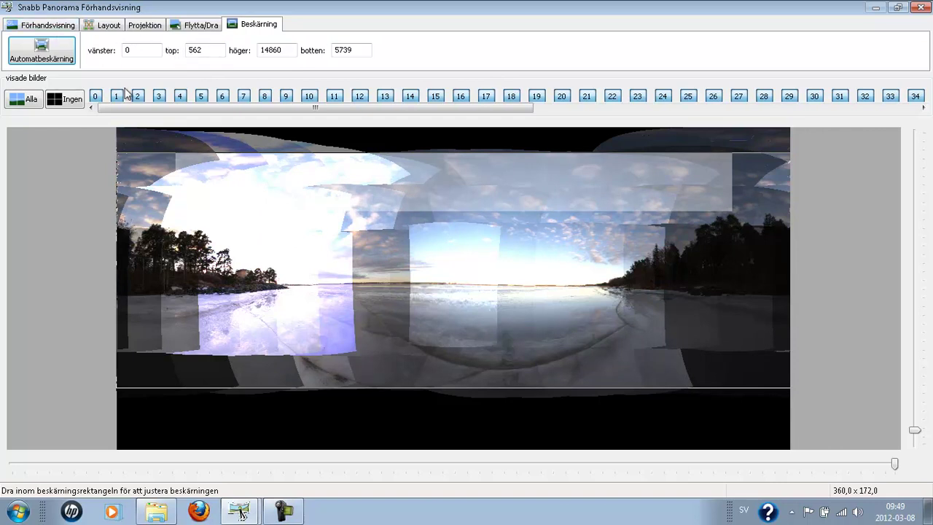
click(921, 8)
click(392, 61)
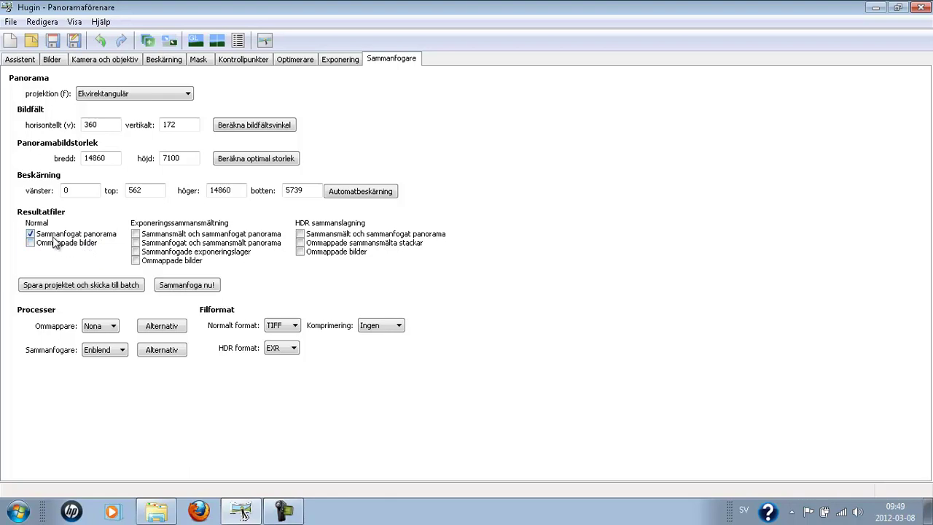
Switch the stitcher output format to JPEG at quality 100, cancelling the first save prompt.
click(294, 326)
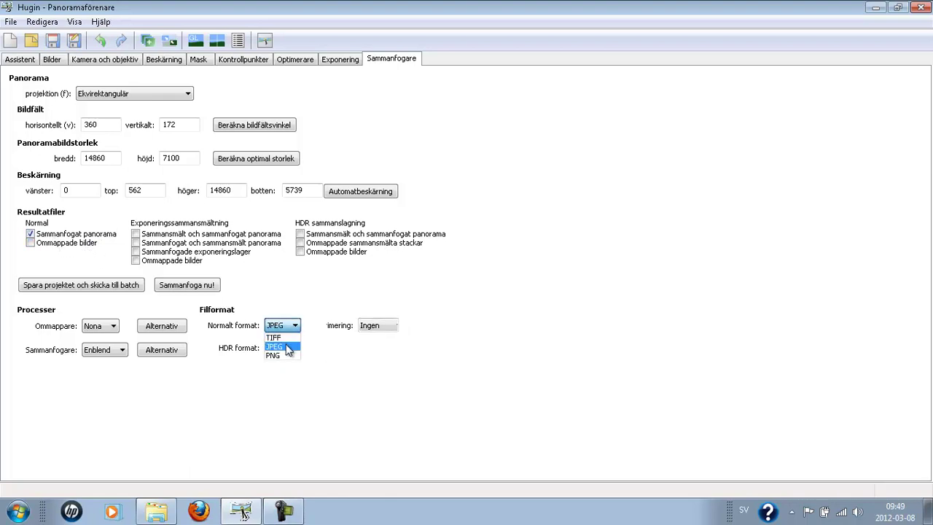
click(286, 348)
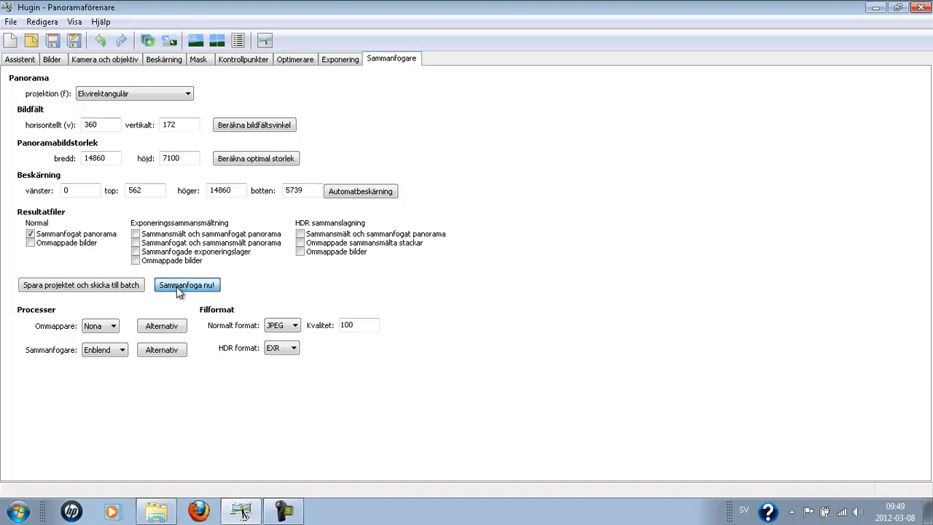
click(177, 286)
click(394, 302)
Change the panorama output size from 14860 wide to 8000 × 400 pixels.
drag(107, 158, 73, 159)
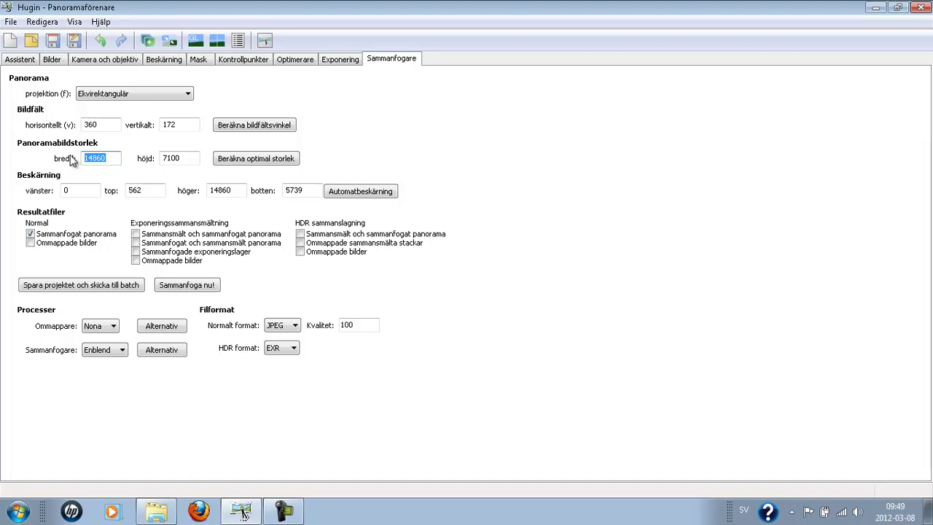
text(8000)
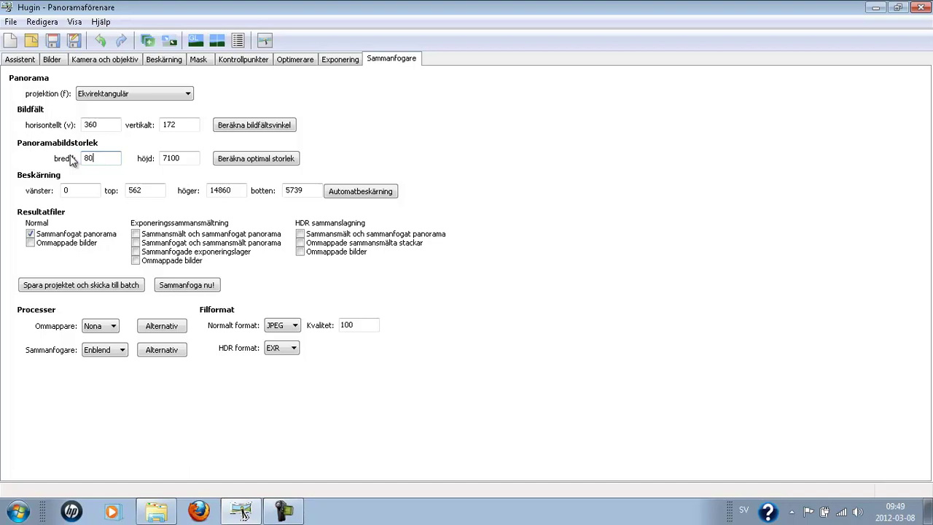
click(186, 160)
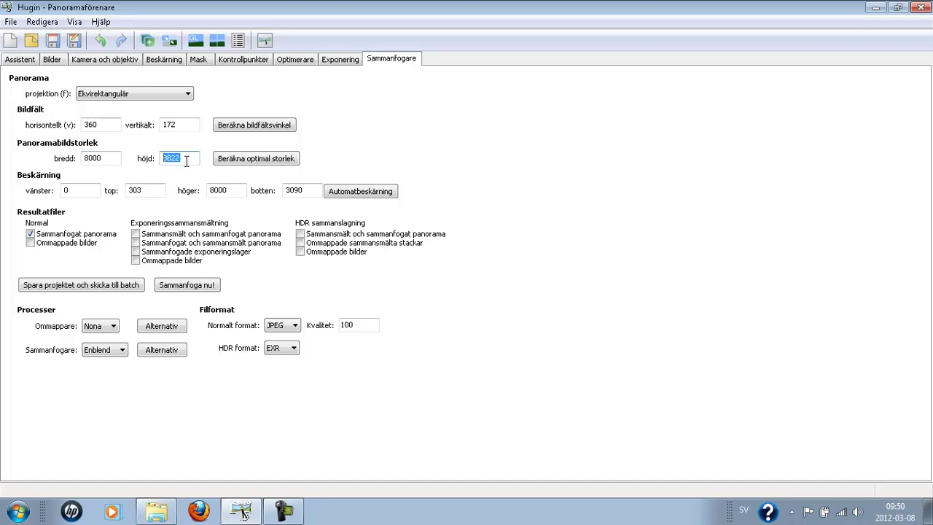
text(400)
Stitch the 8000 × 400 JPEG panorama to the Desktop as 'bråviken panorama'.
click(216, 286)
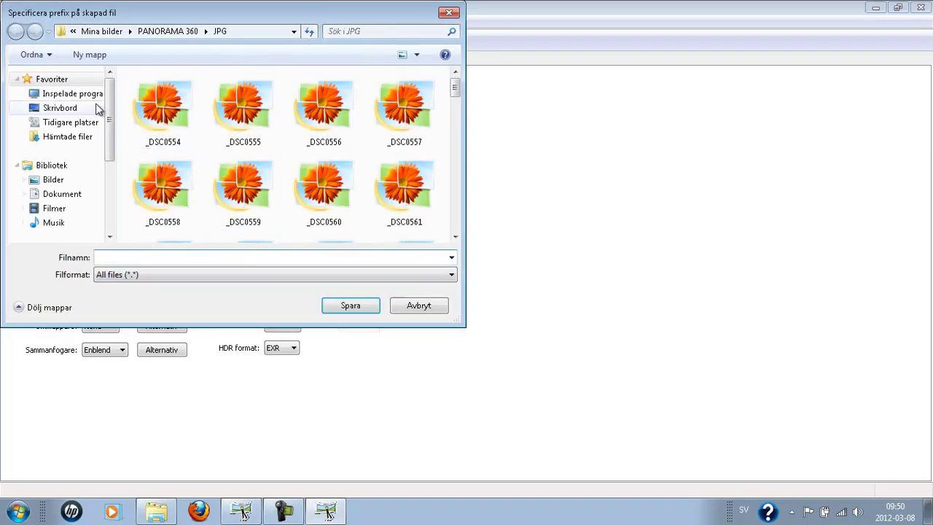
click(63, 109)
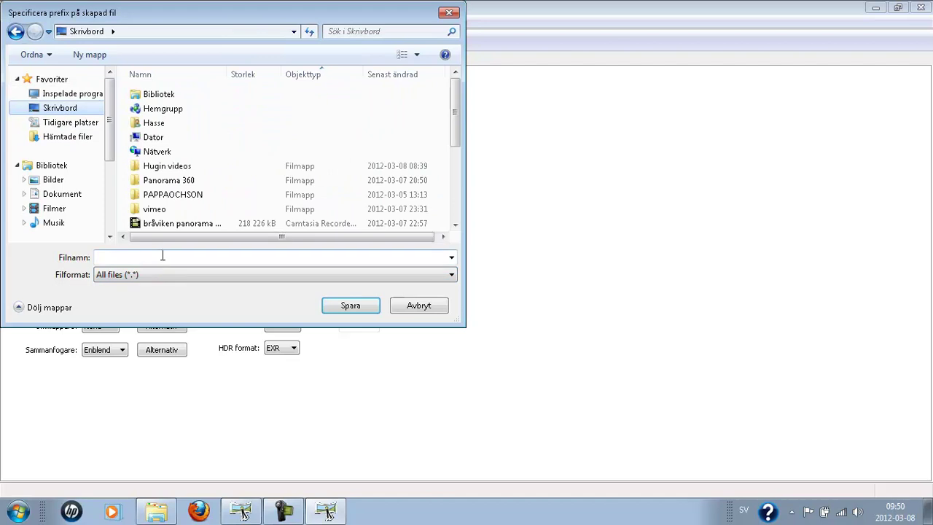
click(162, 256)
text(bråviken)
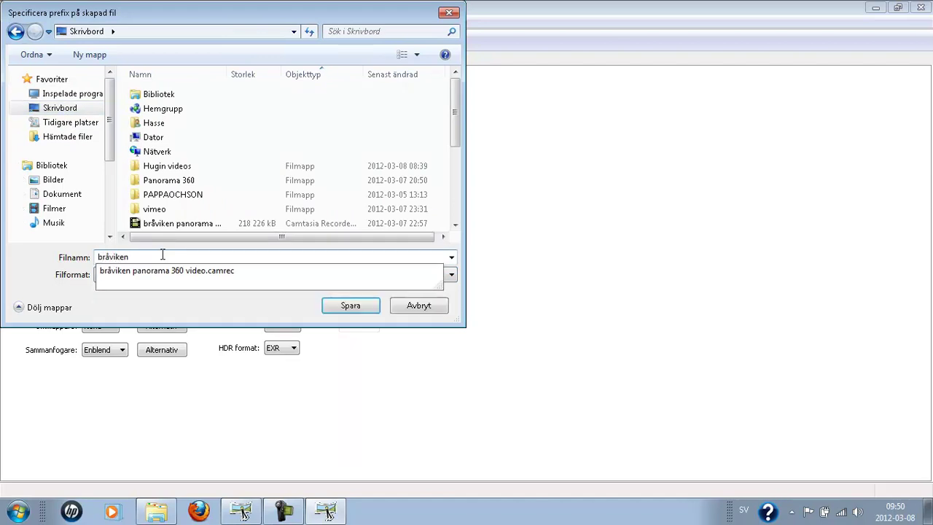
text( panorama)
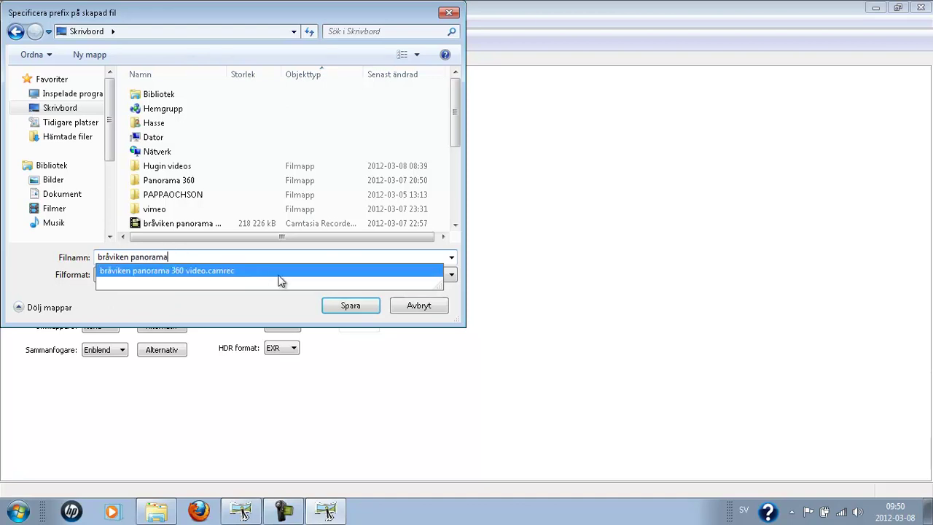
click(351, 308)
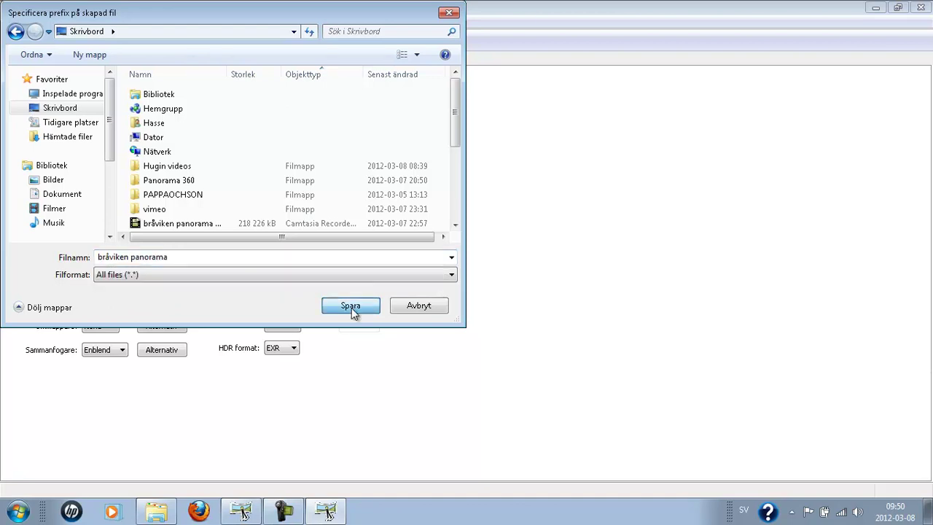
click(351, 307)
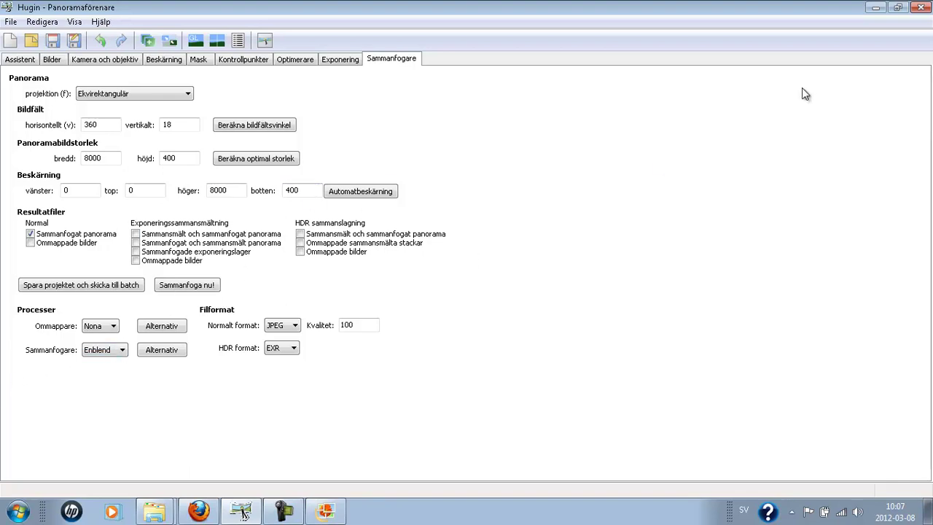
Minimise Hugin and open 'Panorama 360 bråviken' from the desktop in Windows Live Photo Gallery.
click(876, 8)
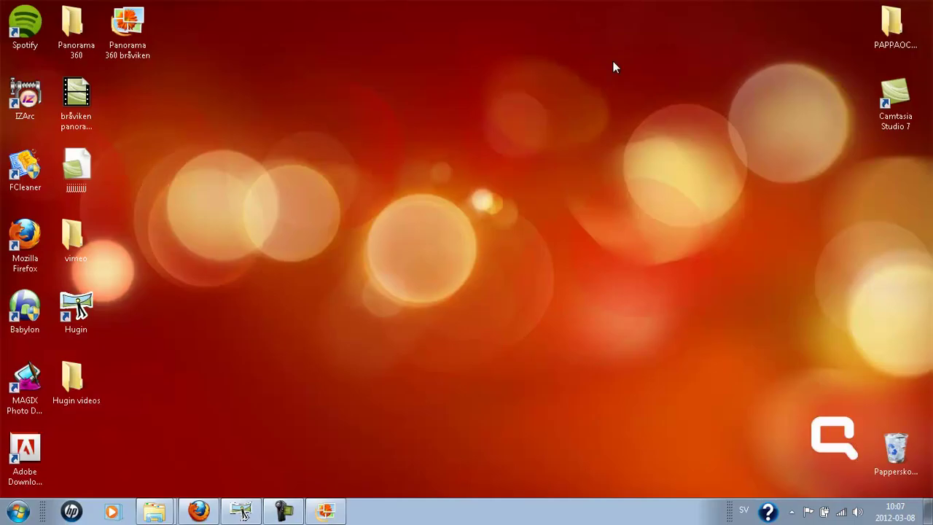
double_click(144, 48)
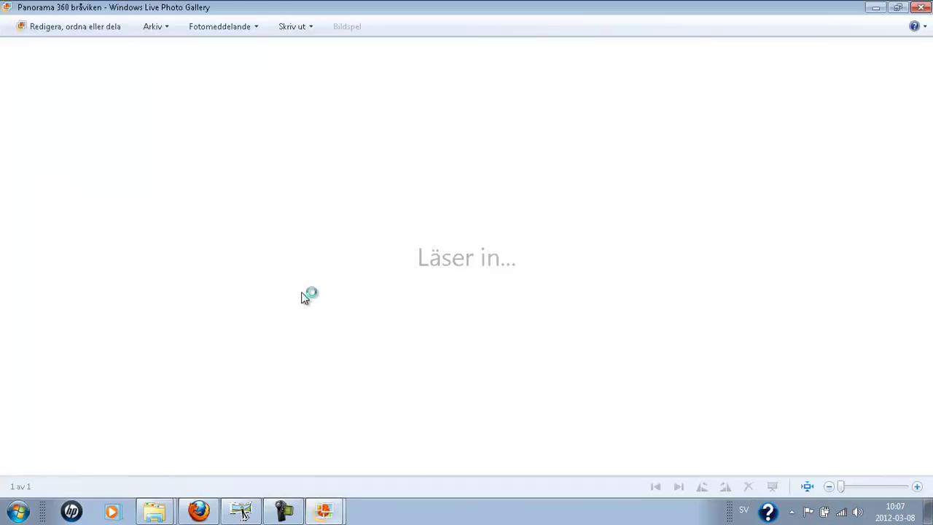